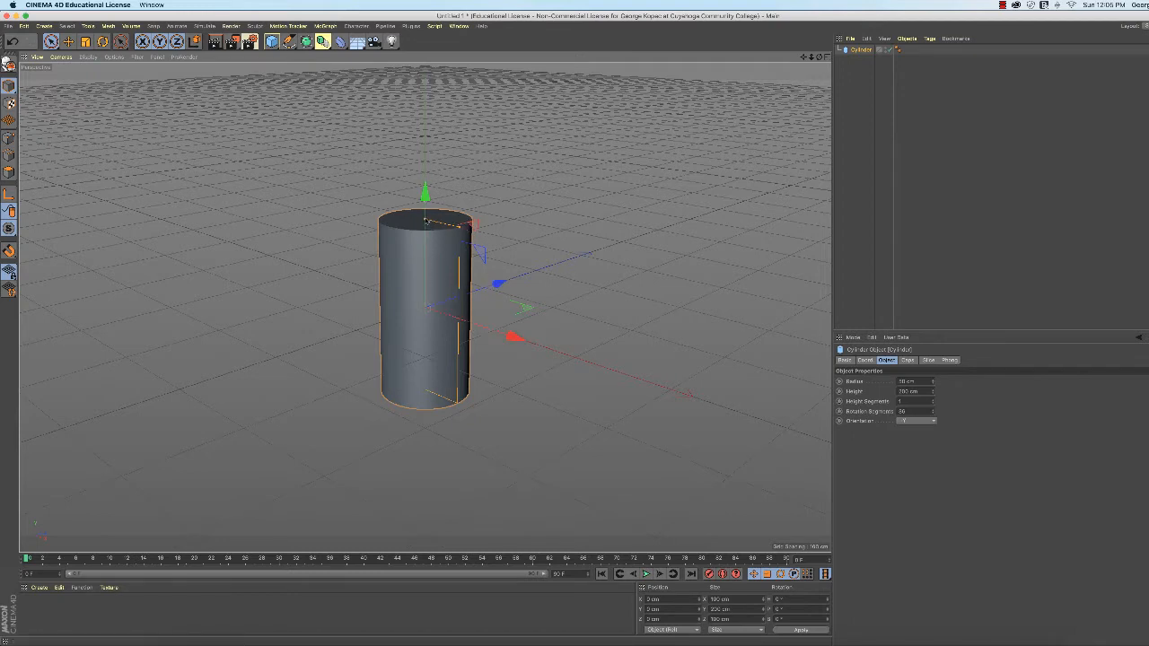
- Drag the cylinder's top height handle down so it is slightly shorter than 200 cm
left_click_drag(425, 219, 458, 230)
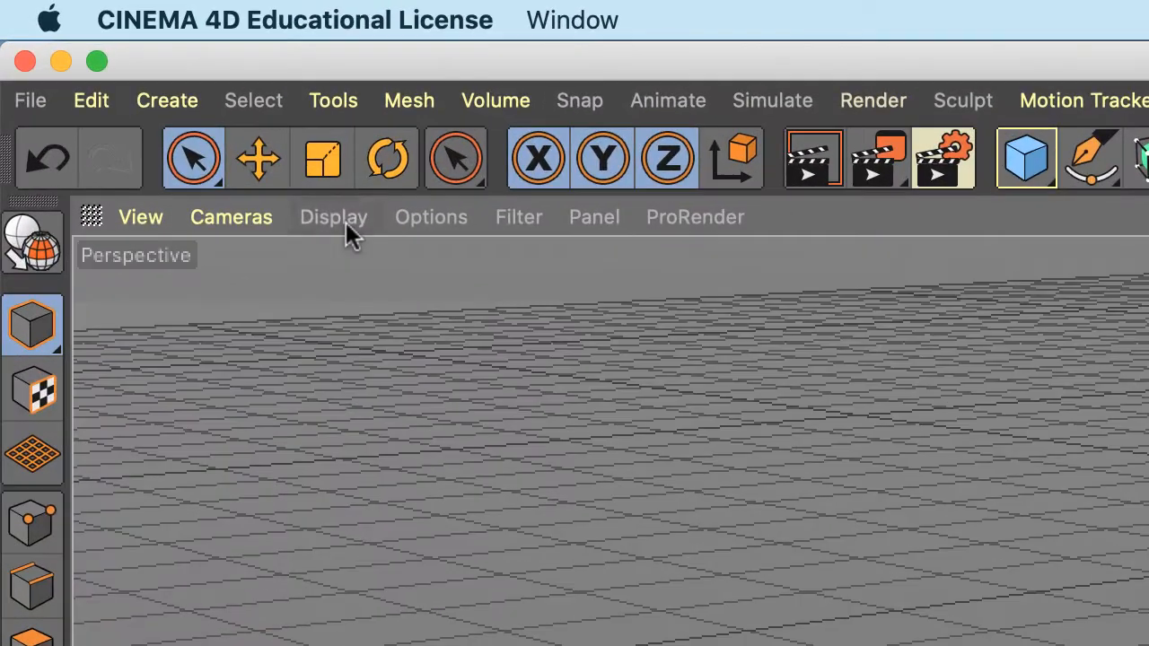
- Switch the viewport to Gouraud Shading (Lines) with N then B to show the cylinder's polygon edges
left_click(91, 57)
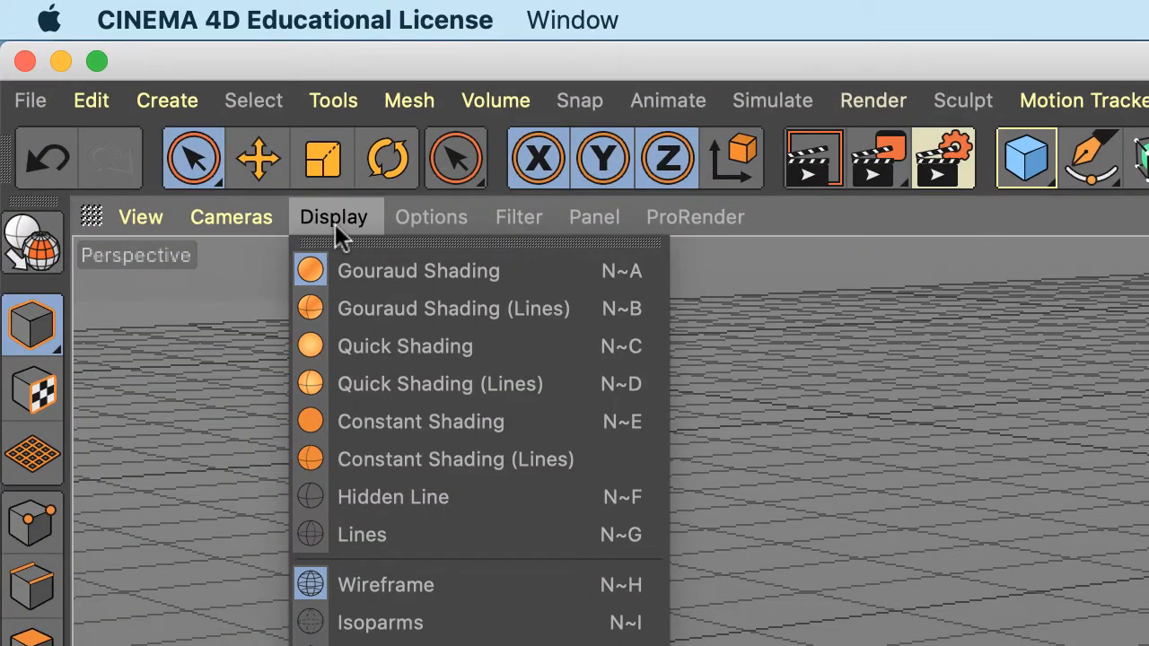
left_click(1016, 504)
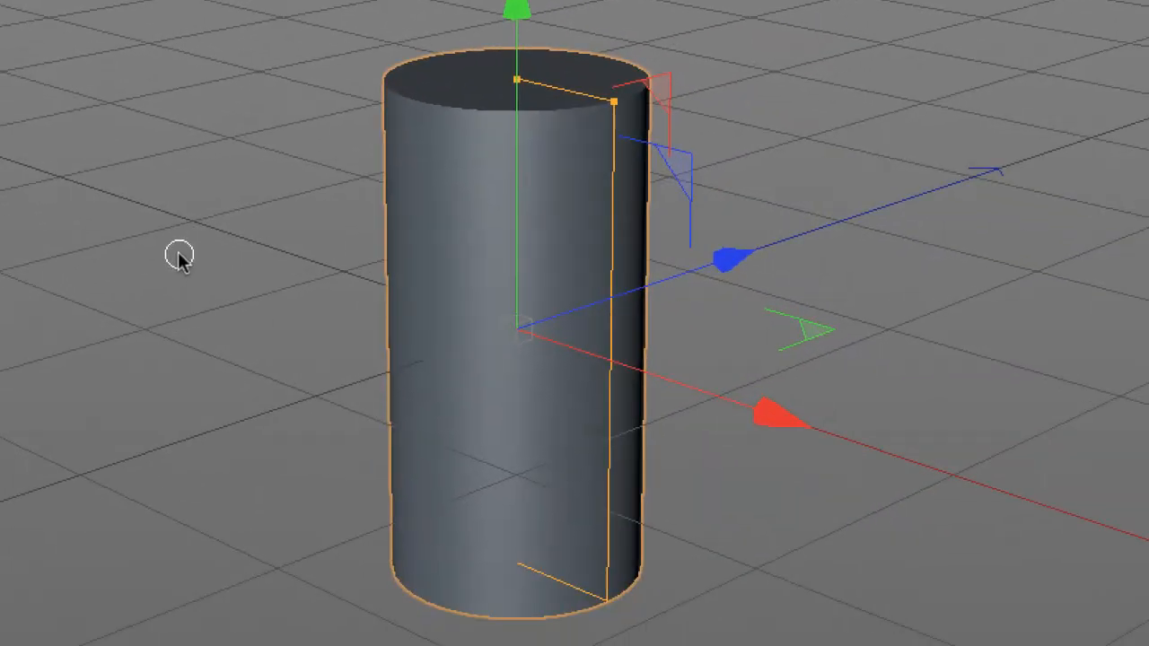
key("n")
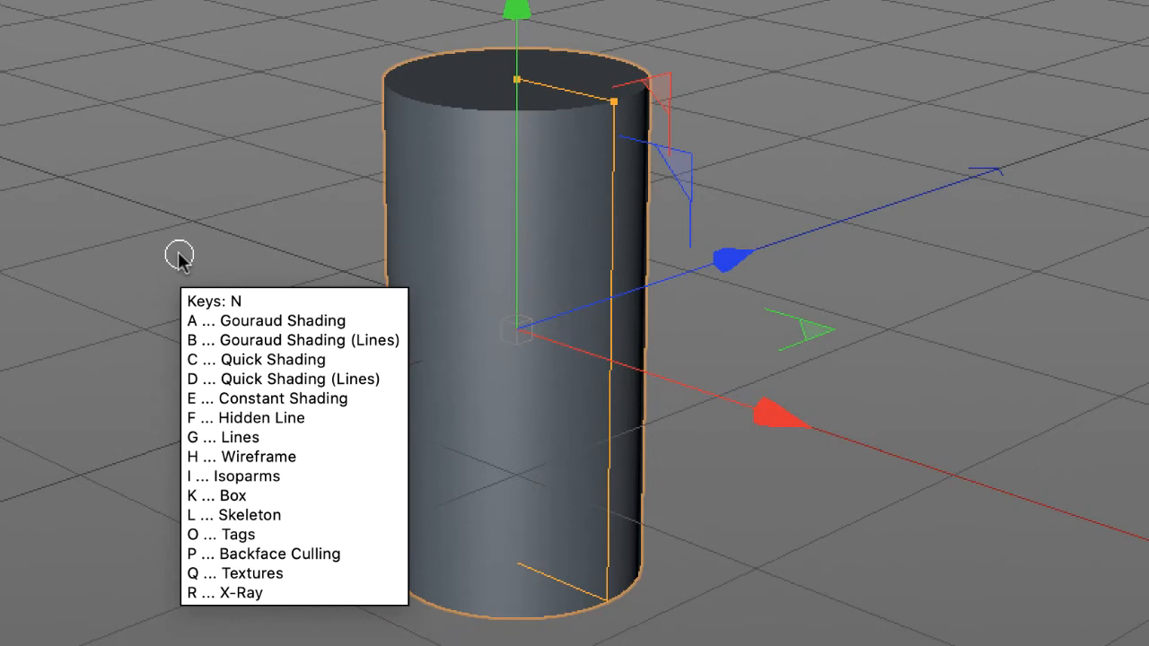
key("b")
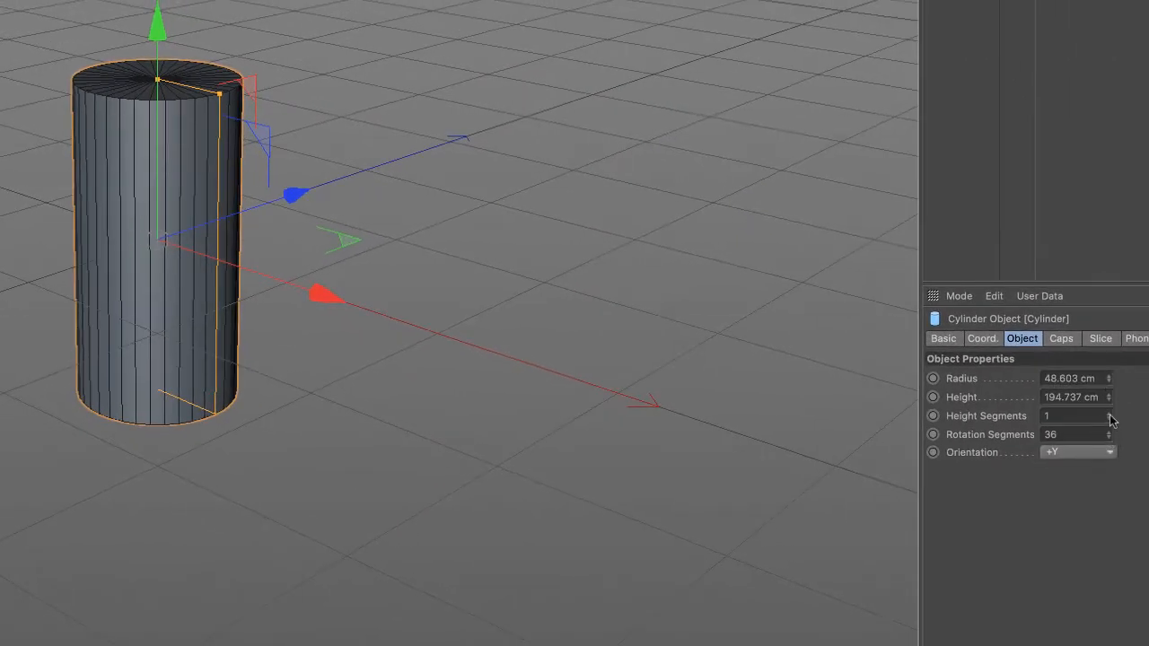
- Raise the cylinder's Height Segments to 3 and pull its radius handle slightly inward
left_click(1109, 413)
left_click(1109, 413)
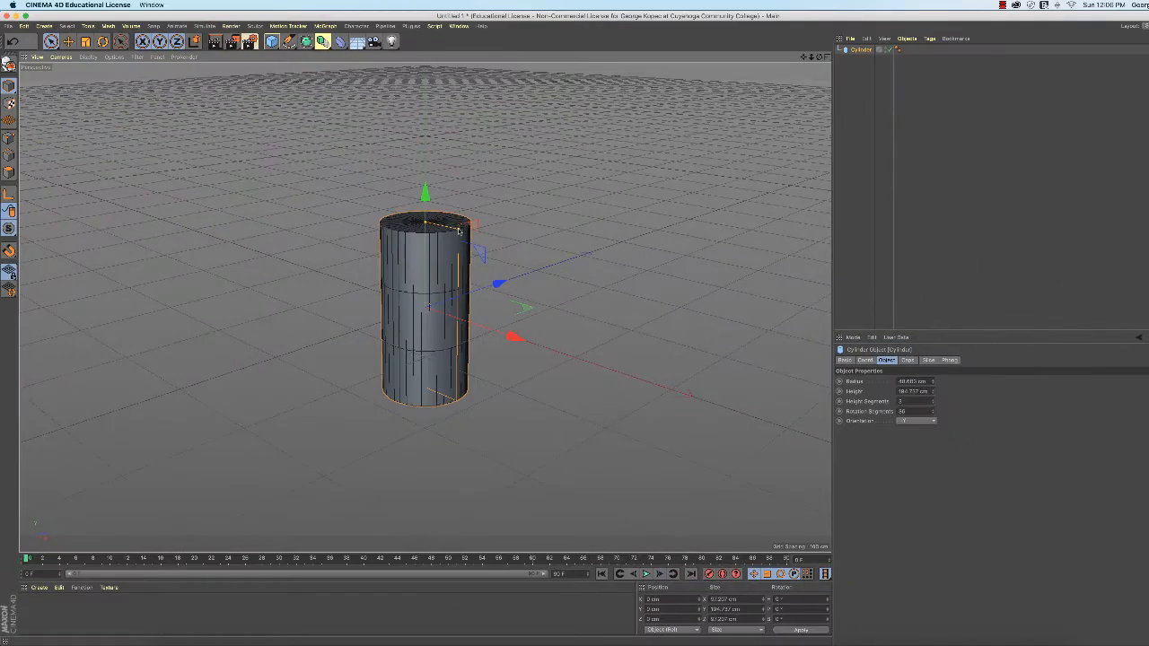
left_click_drag(459, 231, 425, 227)
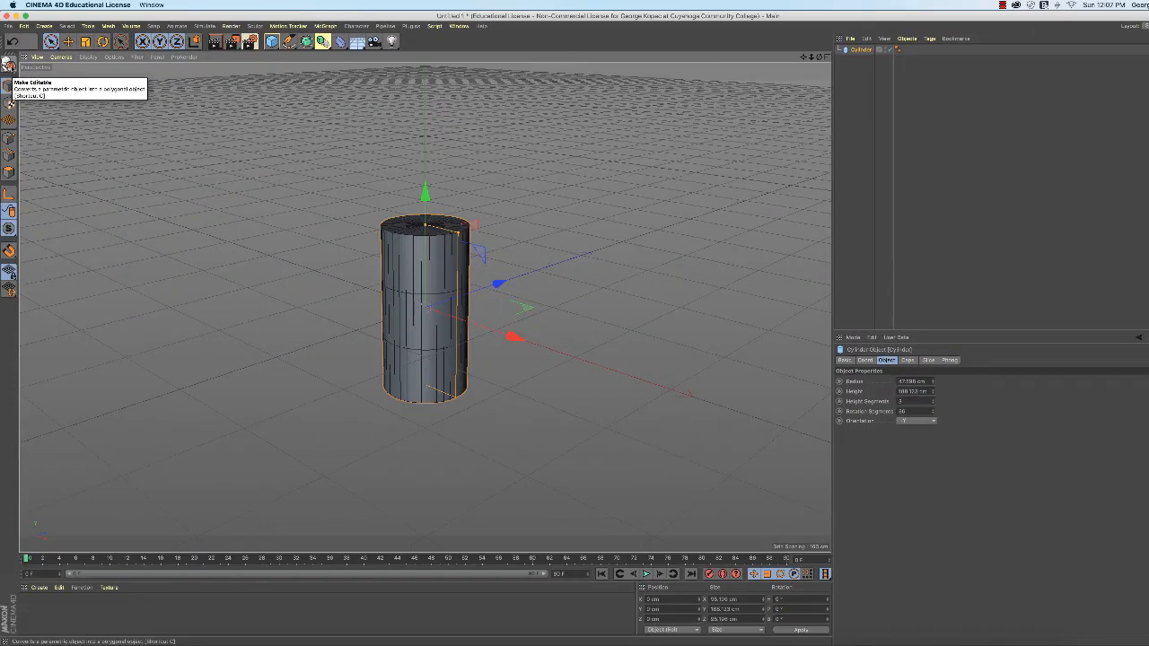
- Make the three-band cylinder editable, turning the primitive into a polygon object
left_click(8, 65)
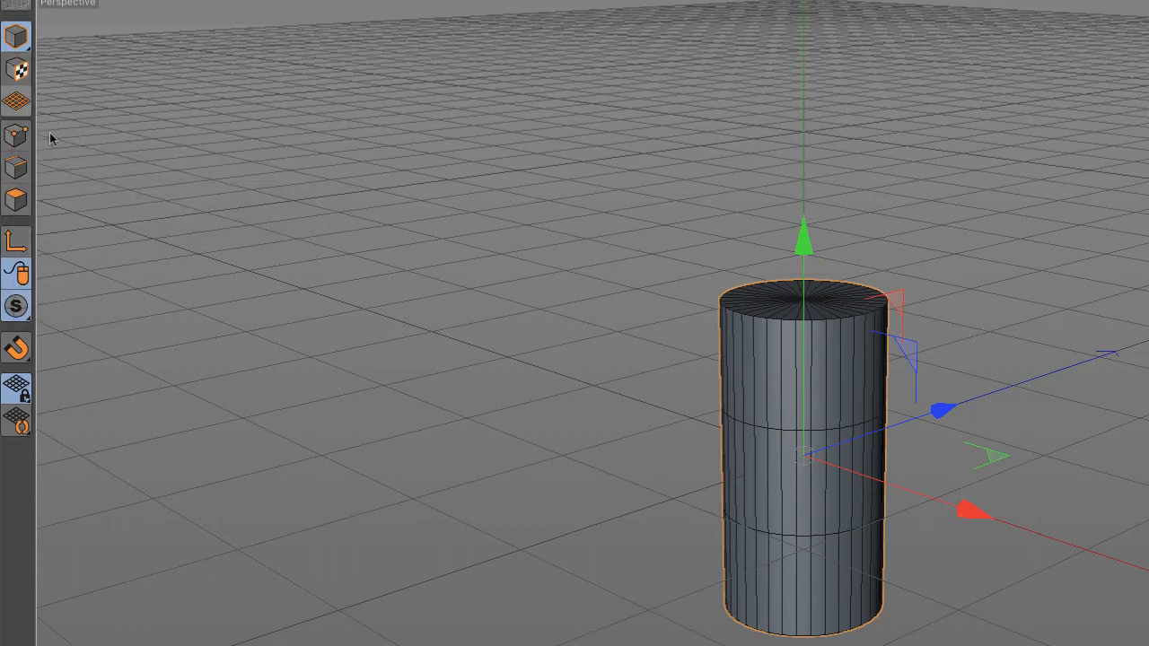
- In Points mode, live-select the middle, lower and top point rings in turn, then deselect all
left_click(18, 137)
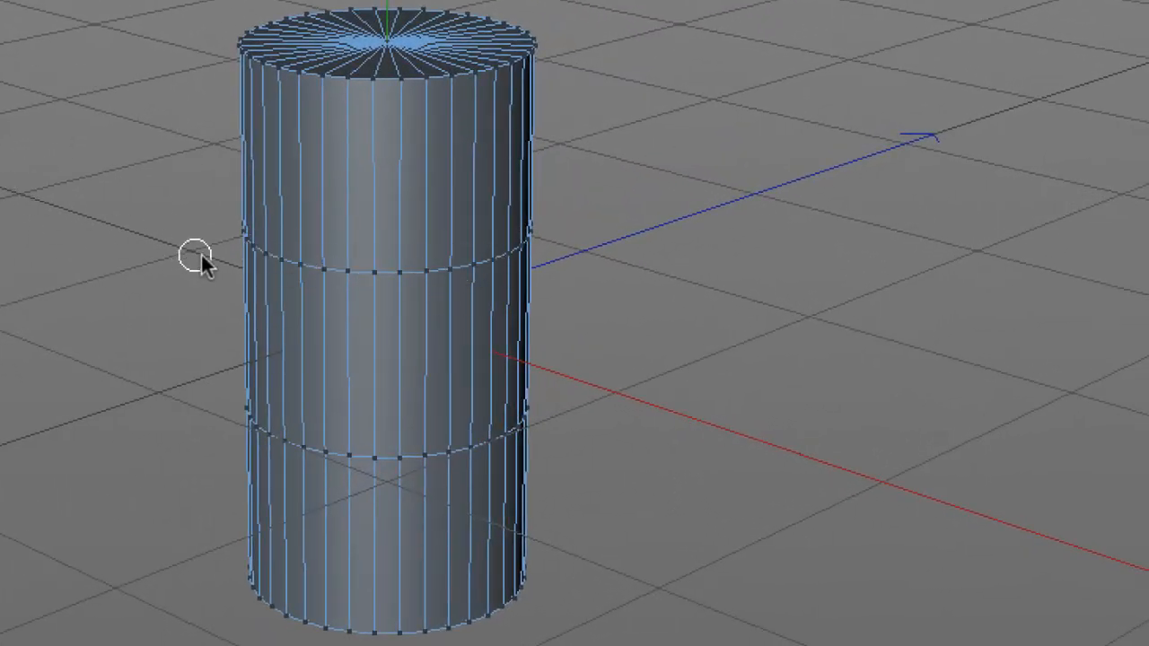
left_click_drag(256, 260, 482, 268)
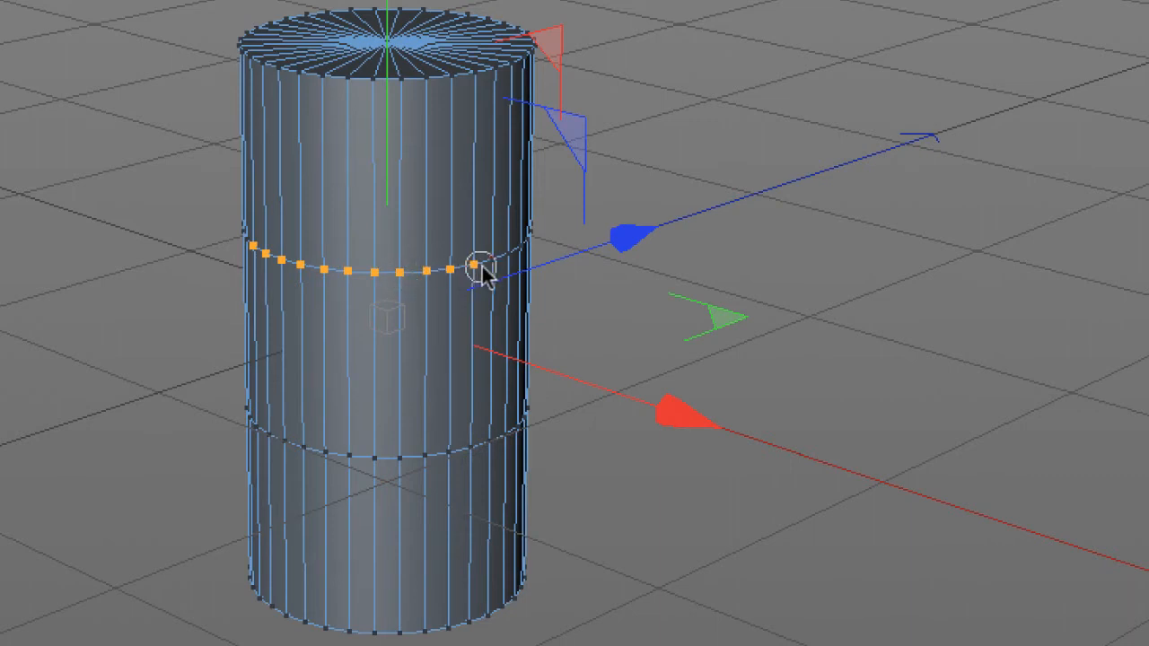
left_click_drag(333, 456, 449, 455)
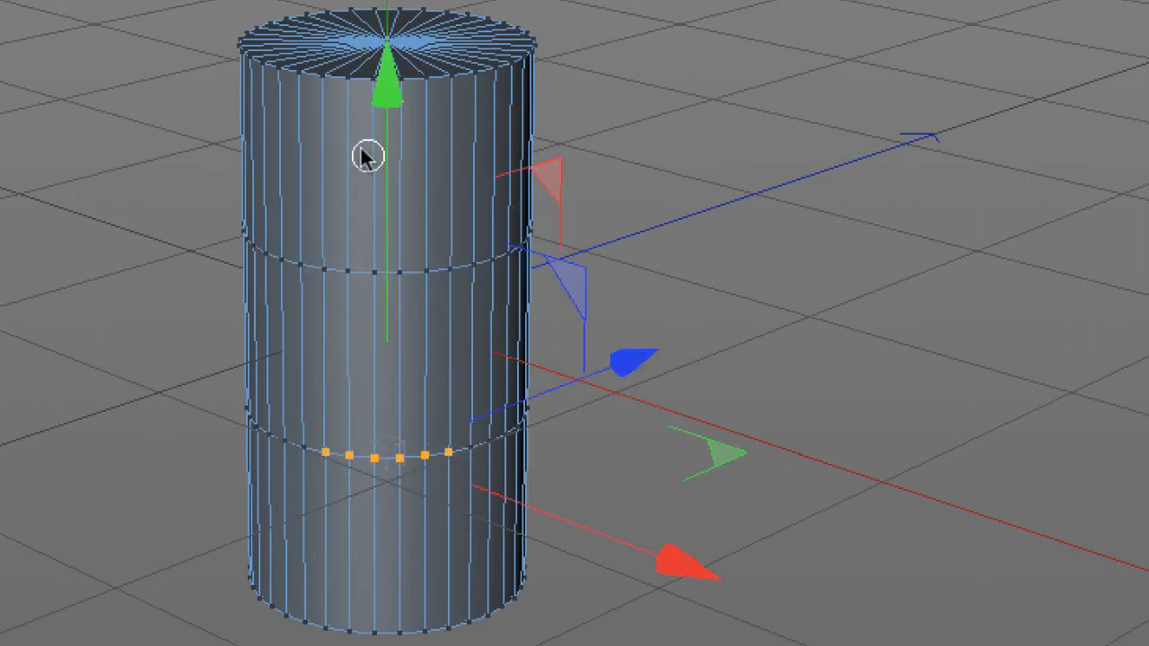
mouse_move(300, 80)
left_mouse_down()
mouse_move(388, 88)
mouse_move(484, 74)
mouse_move(521, 26)
mouse_move(368, 9)
mouse_move(261, 56)
mouse_move(332, 74)
left_mouse_up()
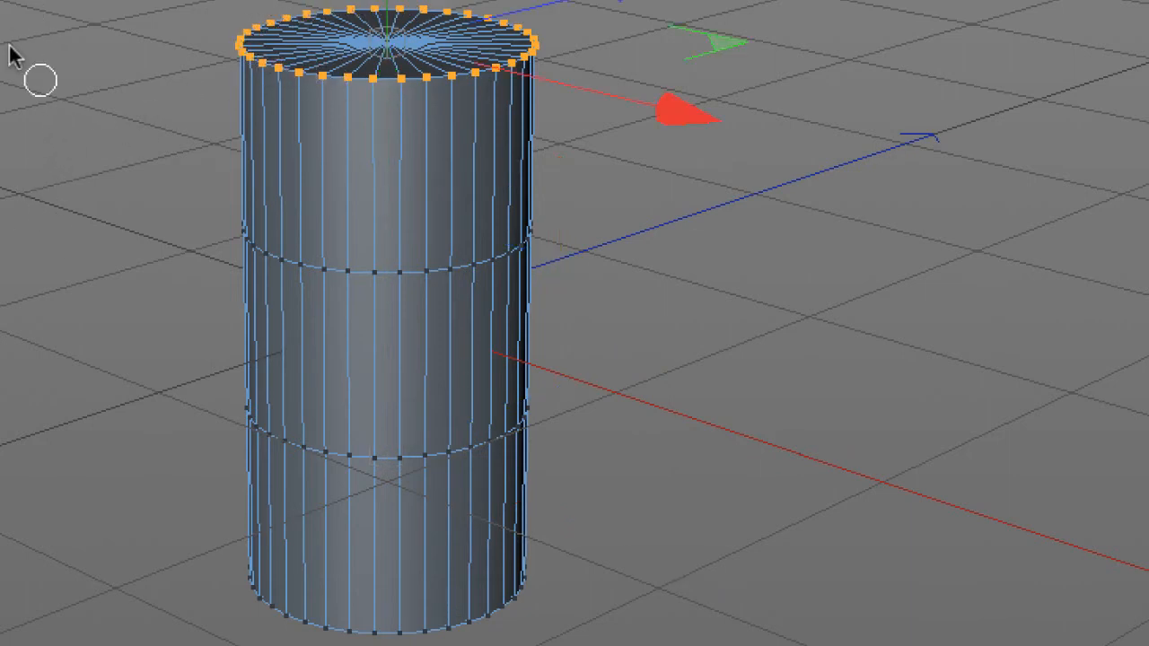
left_click(83, 144)
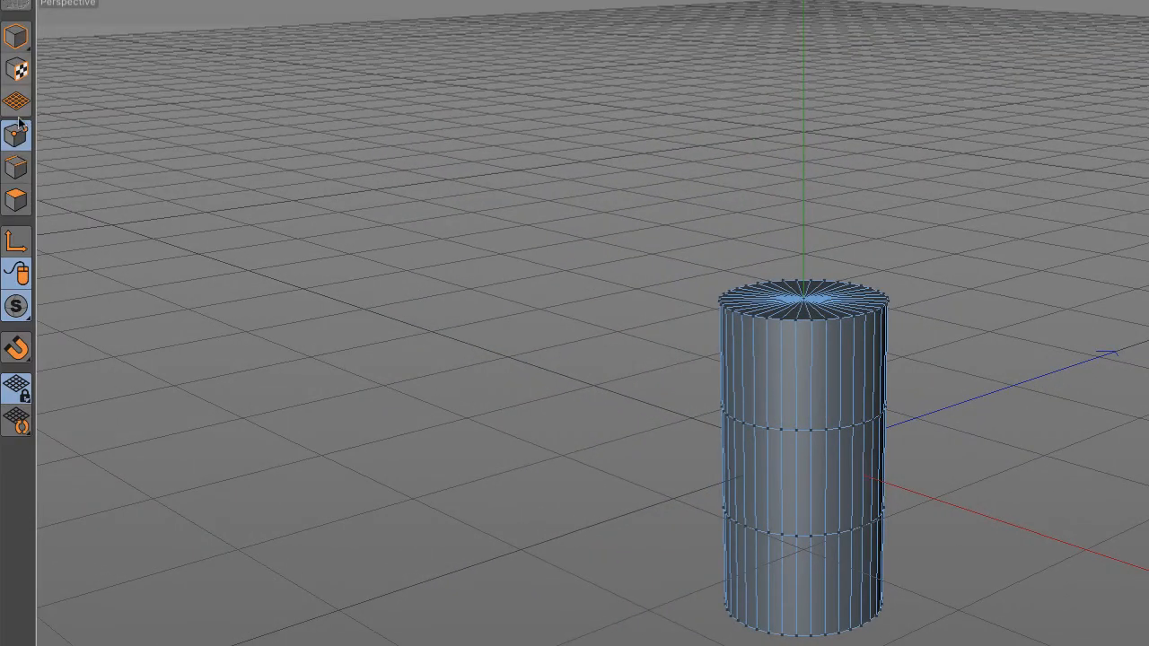
- In Edges mode, paint-select vertical edges on the upper, middle and lower bands in turn
left_click(24, 168)
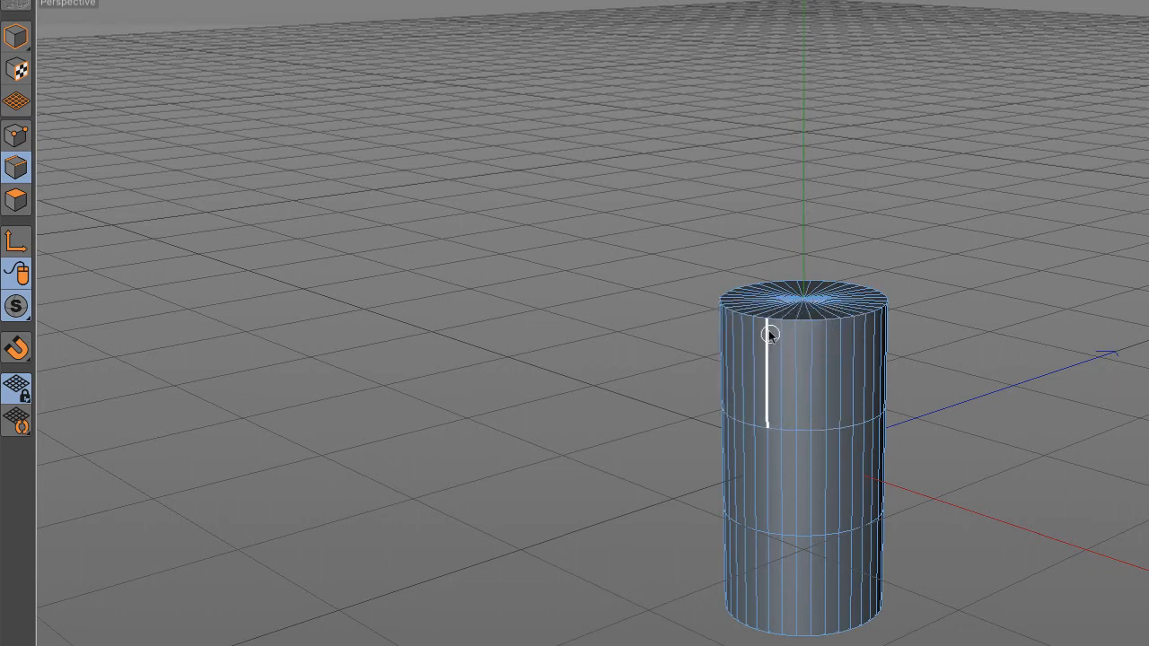
left_click_drag(768, 332, 866, 332)
left_click_drag(784, 468, 867, 464)
left_click_drag(781, 412, 843, 413)
mouse_move(771, 430)
left_mouse_down()
mouse_move(833, 429)
mouse_move(853, 403)
left_mouse_up()
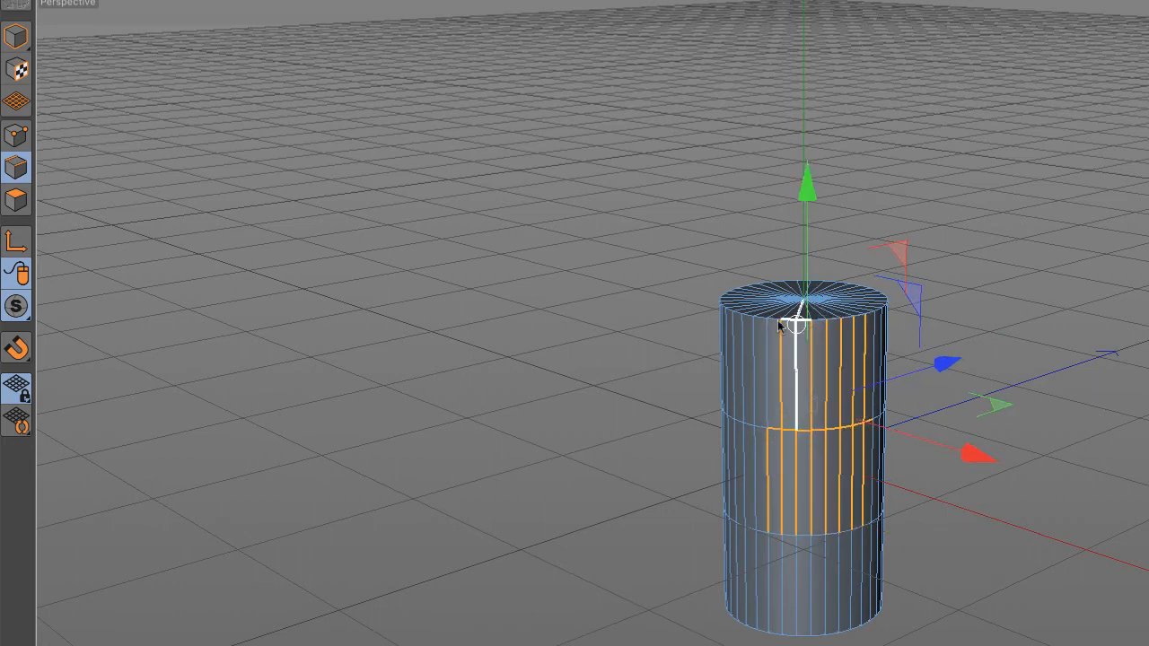
left_click(816, 523)
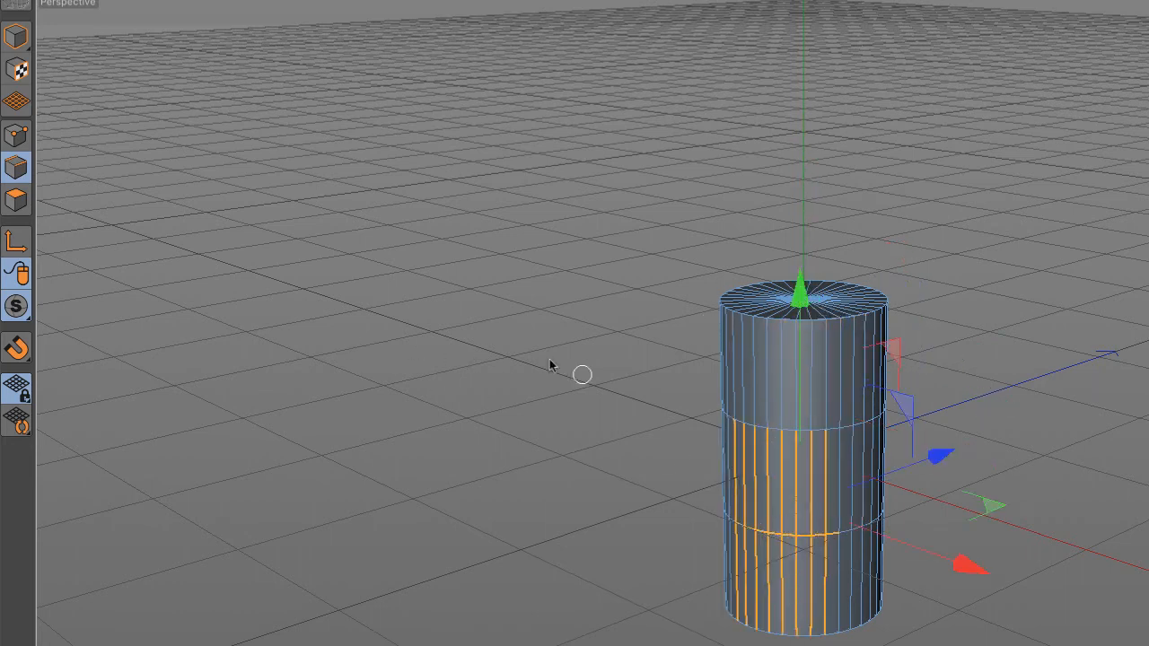
- In Polygons mode, select the upper, middle and lower bands and top cap in turn, then return to Points
left_click(16, 201)
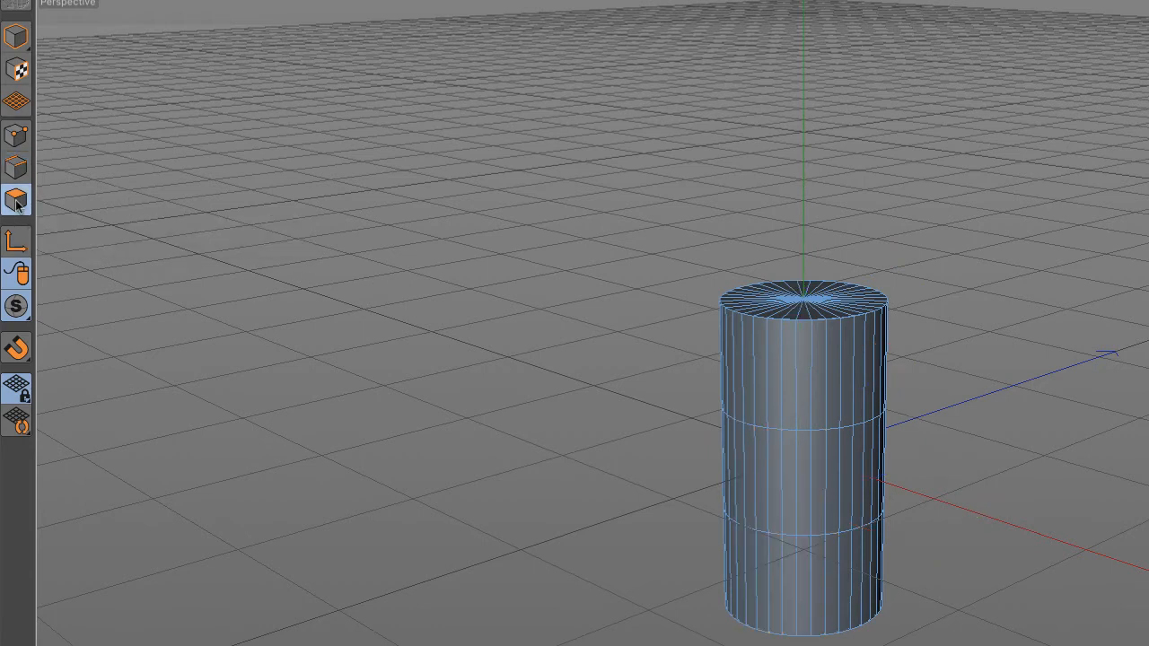
left_click(774, 405)
left_click_drag(774, 405, 838, 403)
left_click_drag(754, 480, 813, 483)
mouse_move(856, 570)
left_mouse_down()
mouse_move(815, 590)
mouse_move(786, 583)
left_mouse_up()
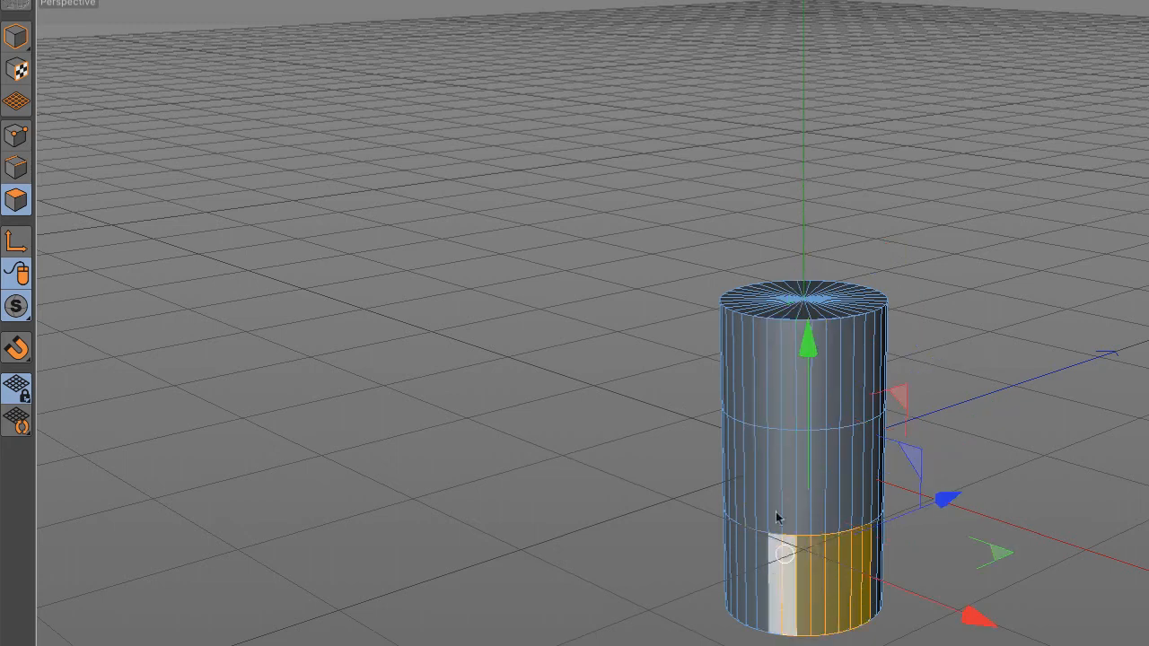
left_click_drag(763, 297, 853, 300)
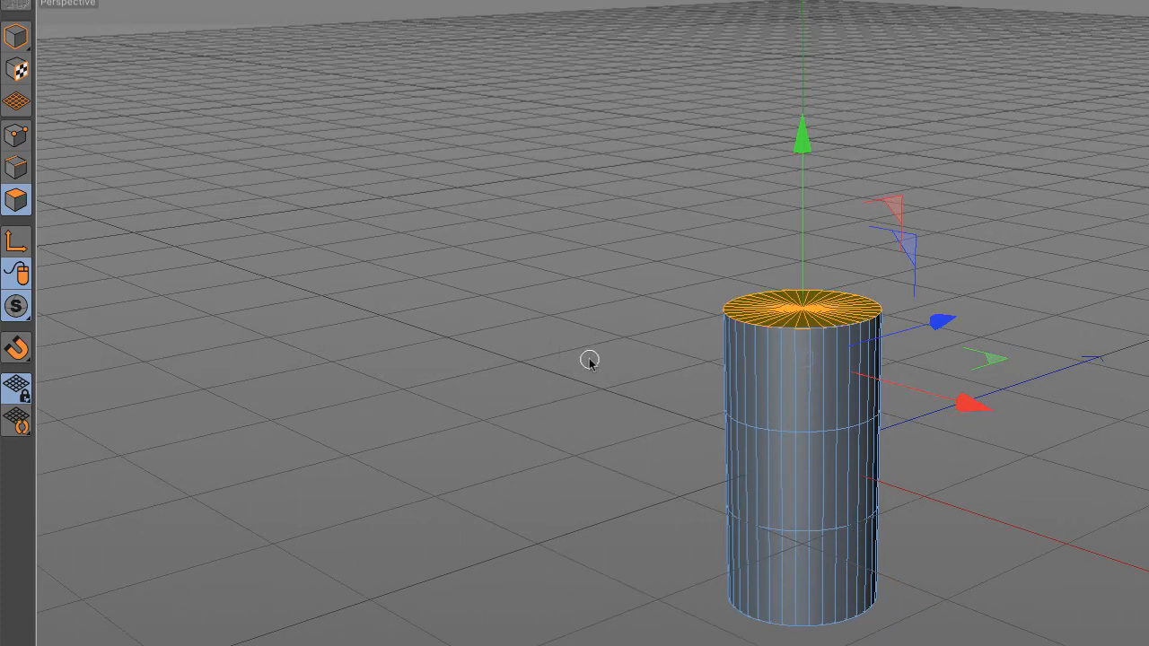
left_click(16, 135)
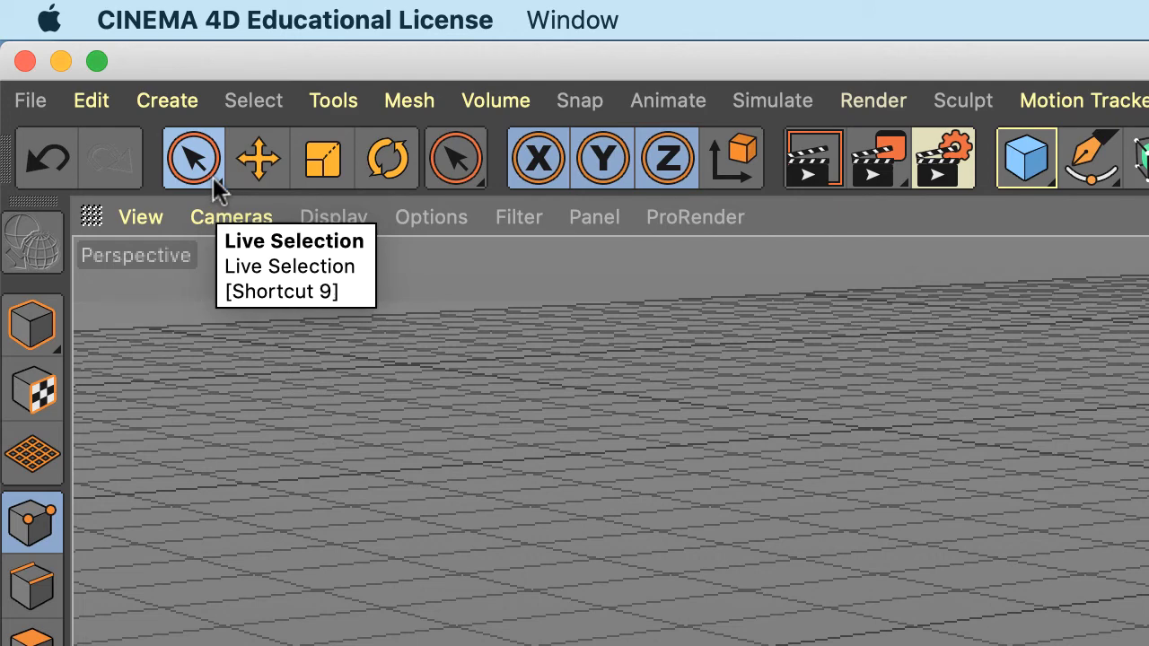
- Choose Rectangle Selection from the Live Selection tool's flyout in the top toolbar
left_click(213, 175)
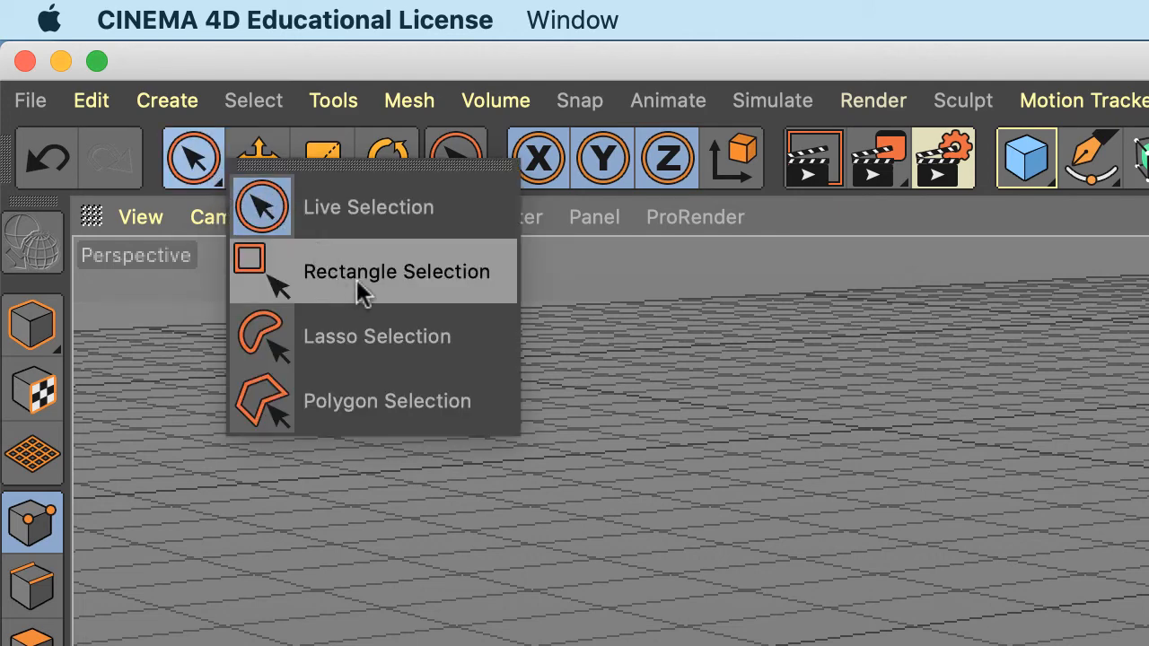
left_click(478, 277)
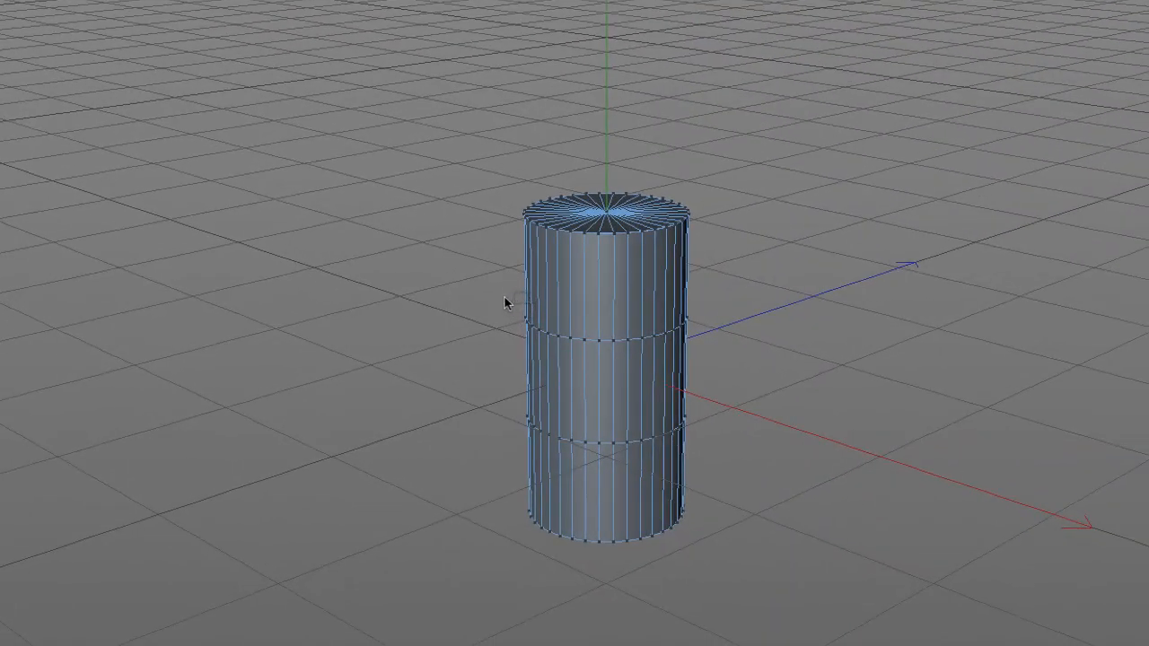
- Marquee-select the middle, top, lower and upper-body rings in turn, ending with the top cap selected
left_click_drag(504, 296, 790, 381)
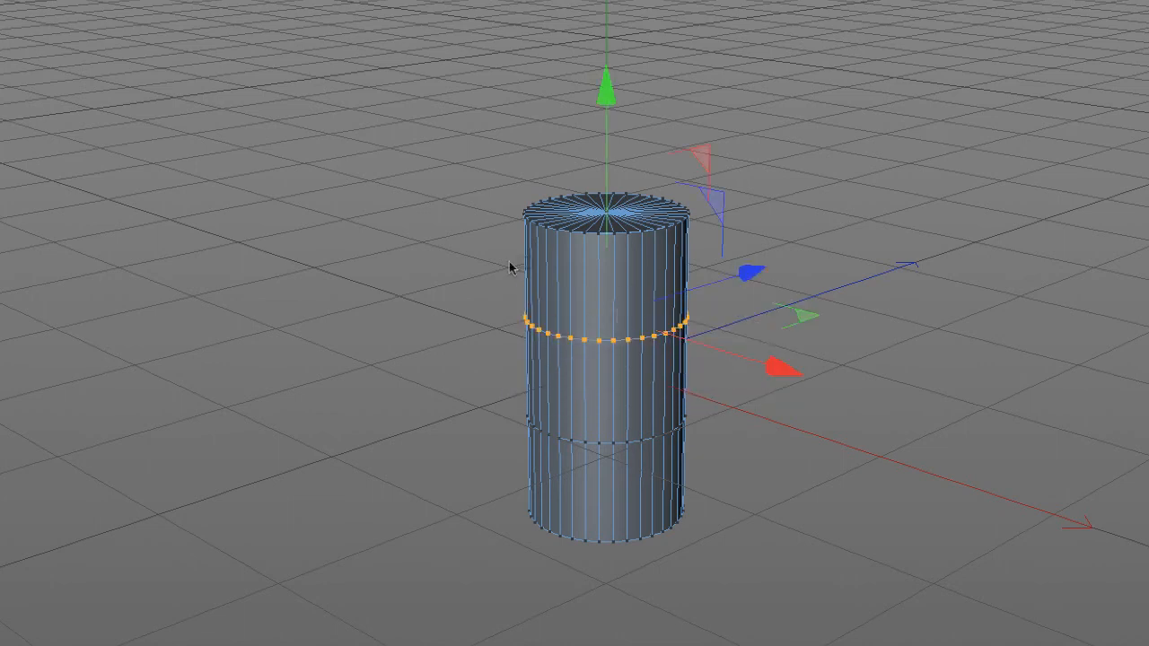
left_click_drag(494, 162, 746, 274)
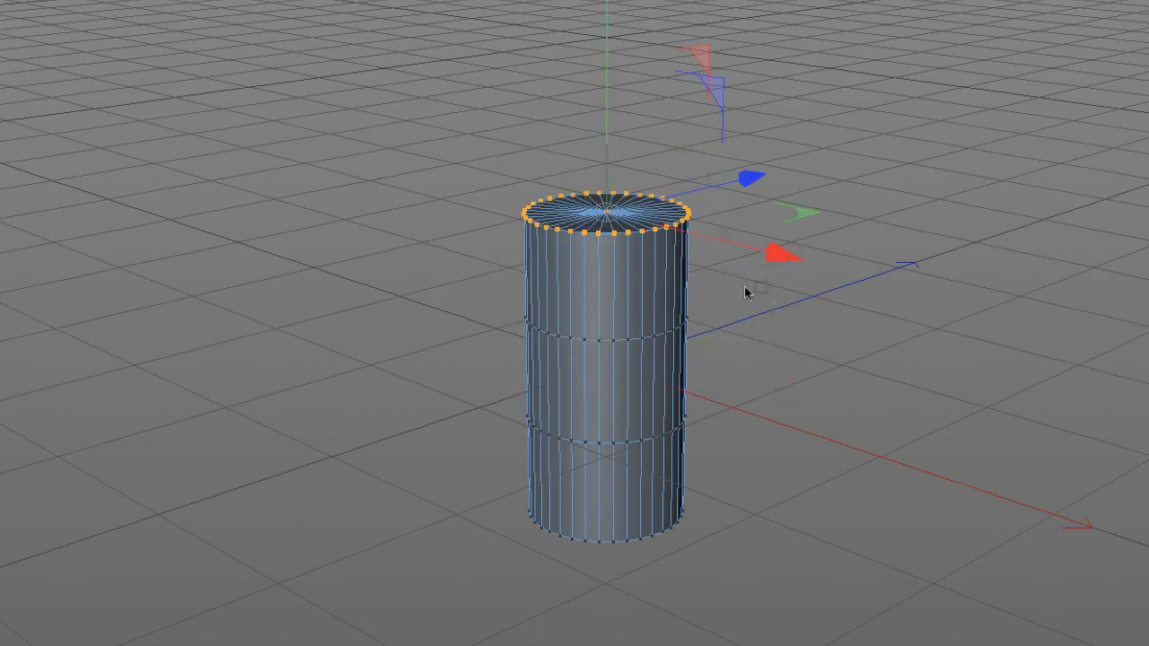
left_click_drag(503, 394, 772, 481)
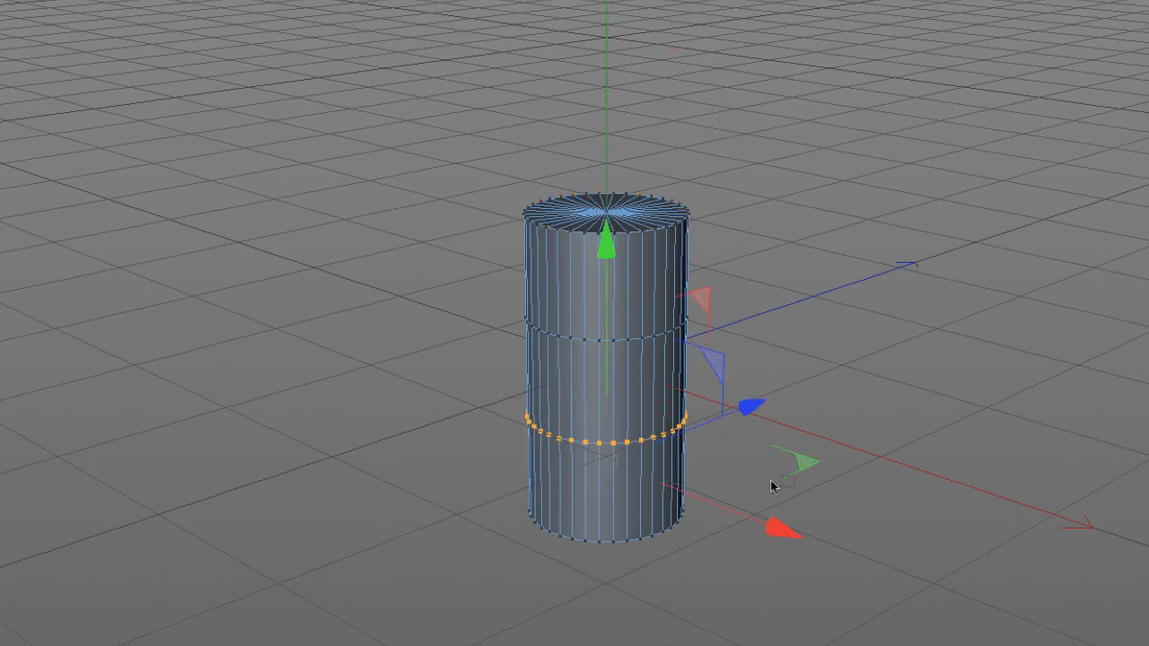
left_click_drag(495, 183, 745, 262)
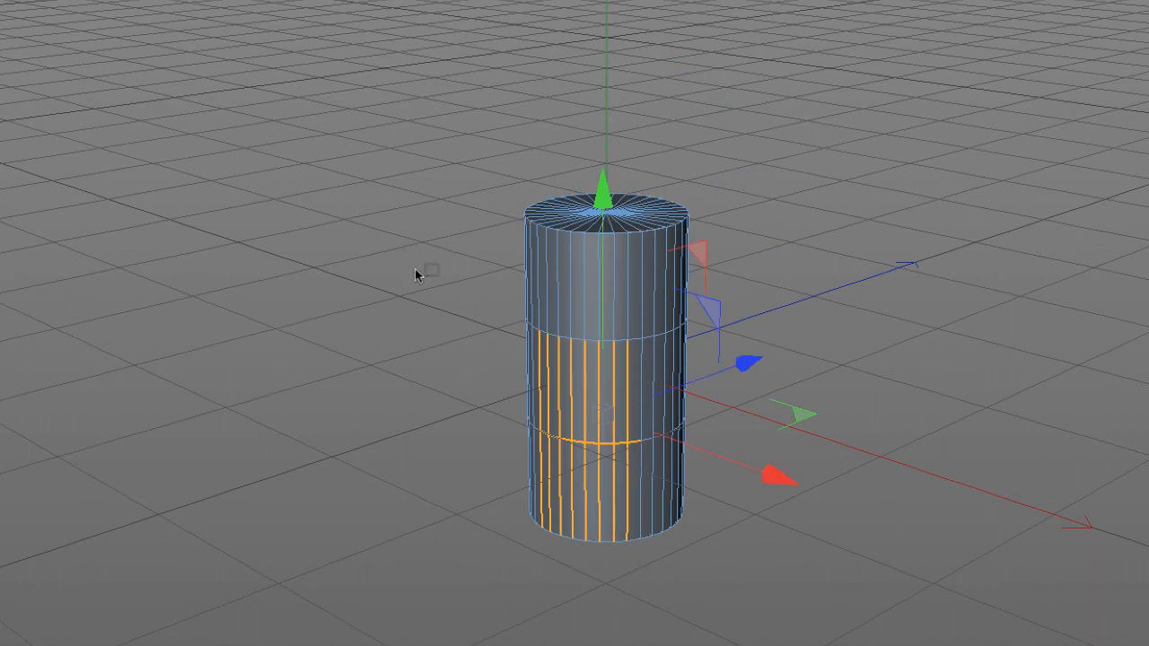
left_click_drag(488, 252, 769, 298)
left_click_drag(455, 246, 763, 294)
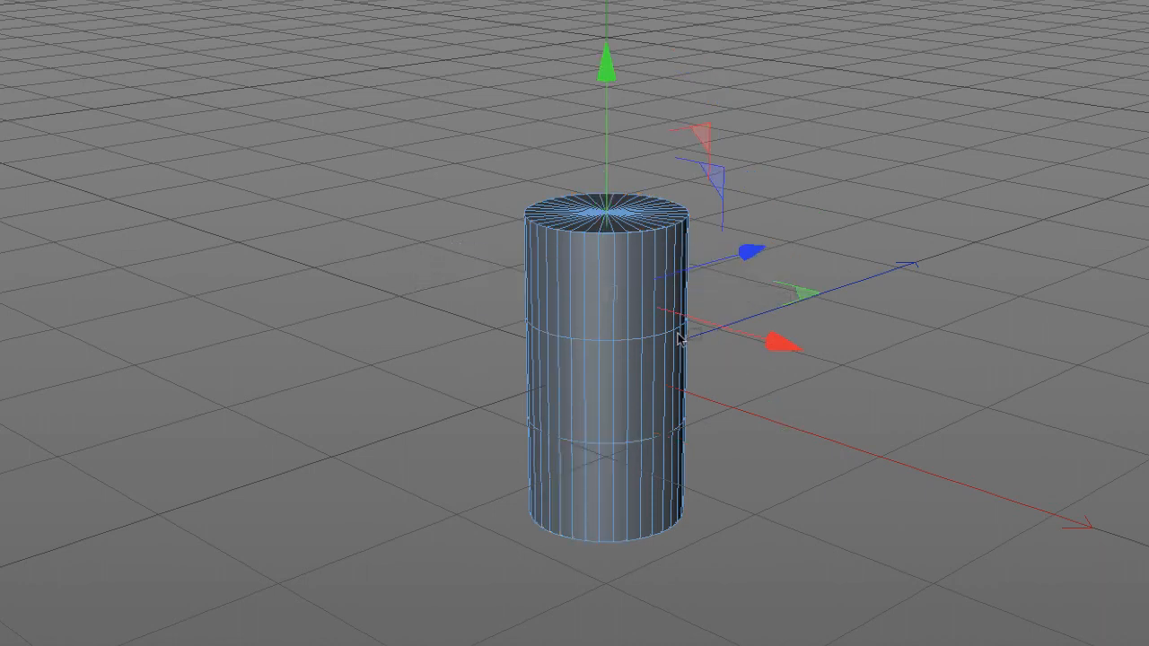
left_click_drag(483, 293, 662, 353)
left_click_drag(508, 144, 729, 280)
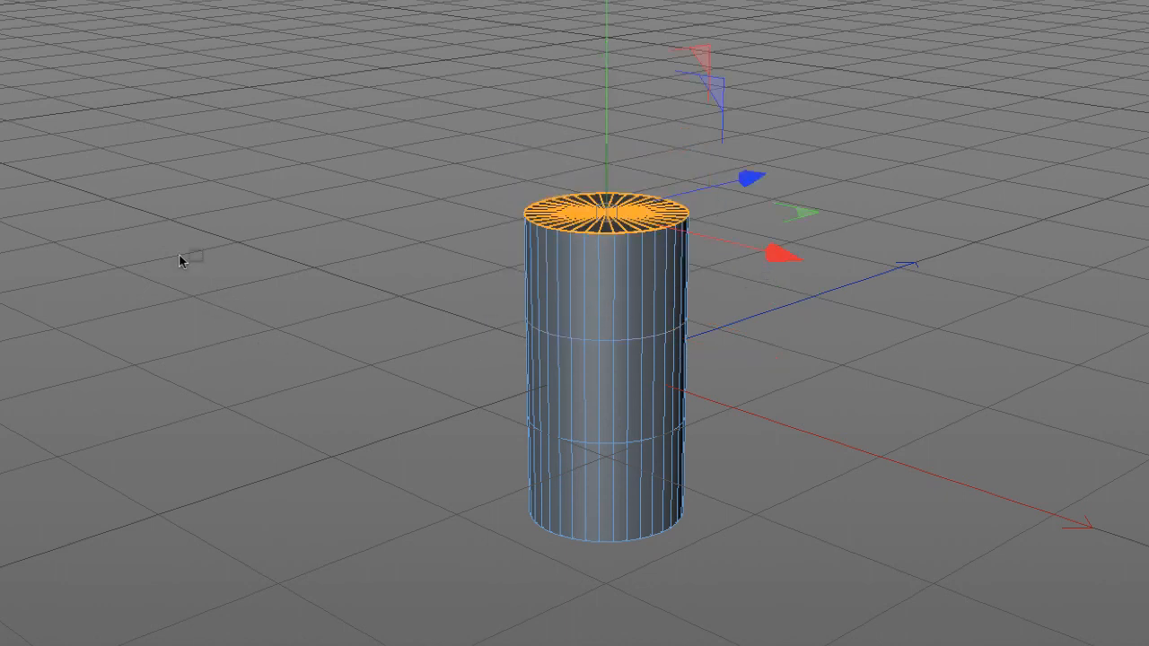